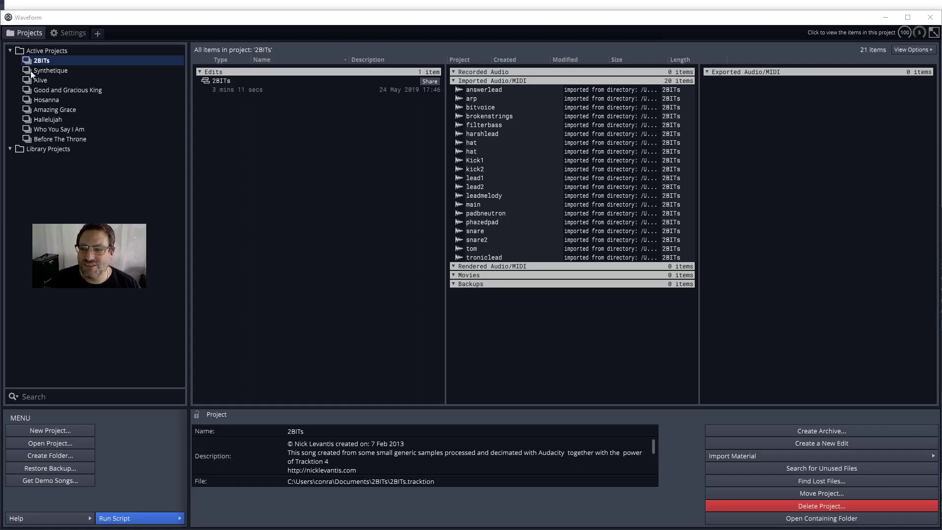
Load the 'Who You Say I Am' project from the Lakes offline recordings folder.
click(63, 443)
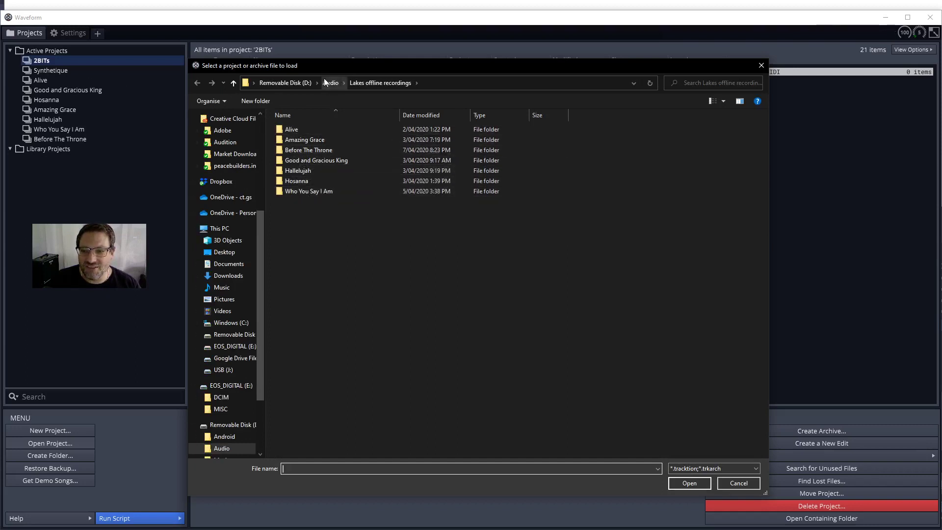
double_click(312, 191)
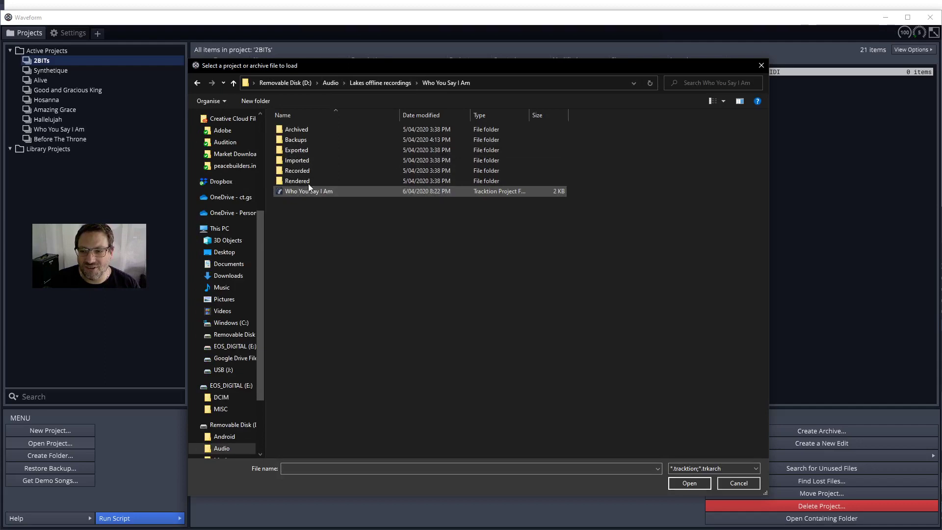
double_click(301, 192)
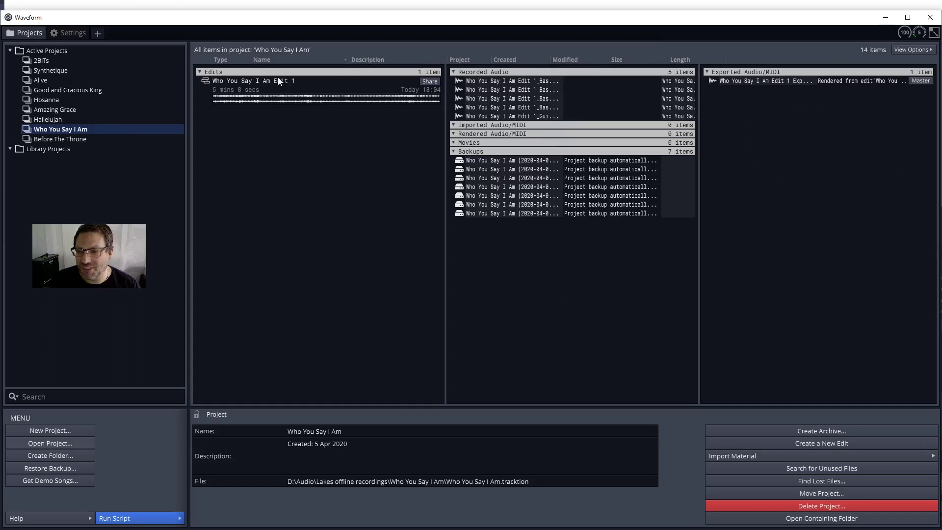
Open 'Who You Say I Am Edit 1' and disarm recording on the Guida acoustic track.
double_click(247, 90)
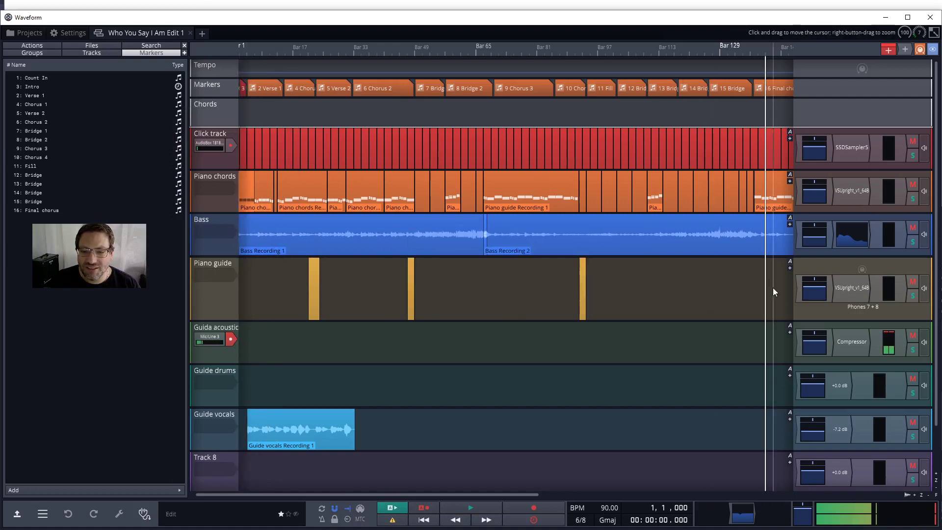
click(811, 360)
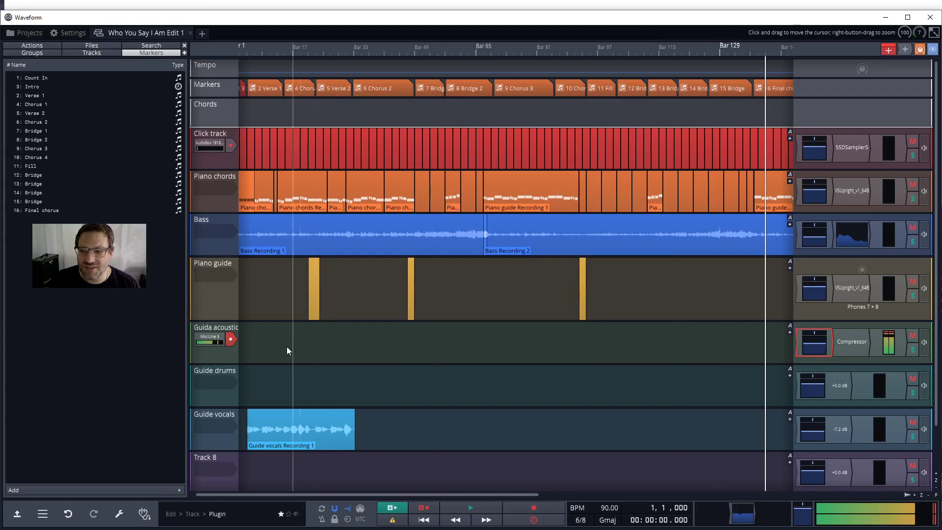
click(233, 339)
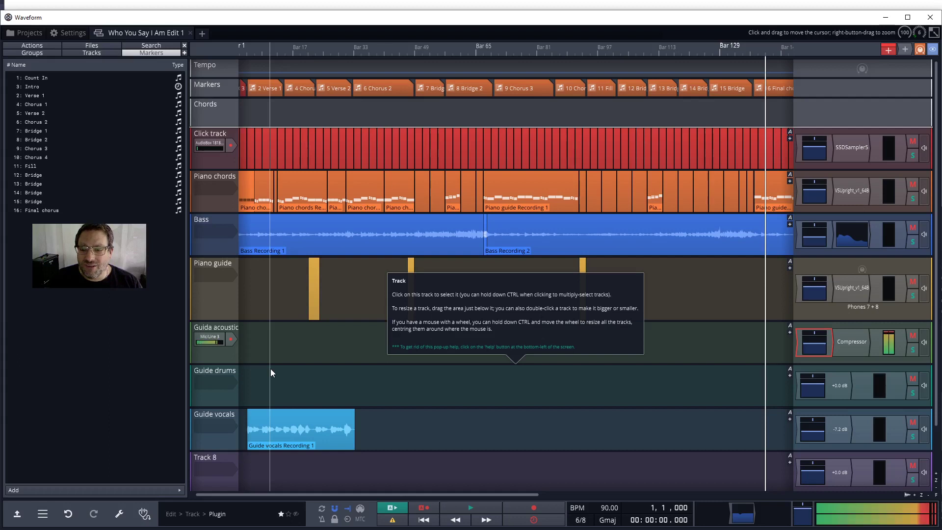
Rename Track 8 to 'Test vocal' and select its input source box.
click(208, 459)
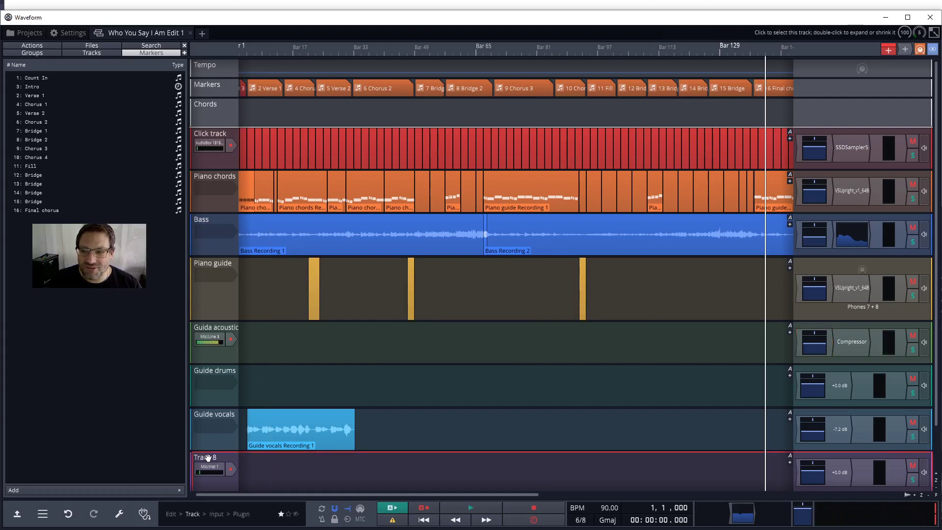
right_click(208, 458)
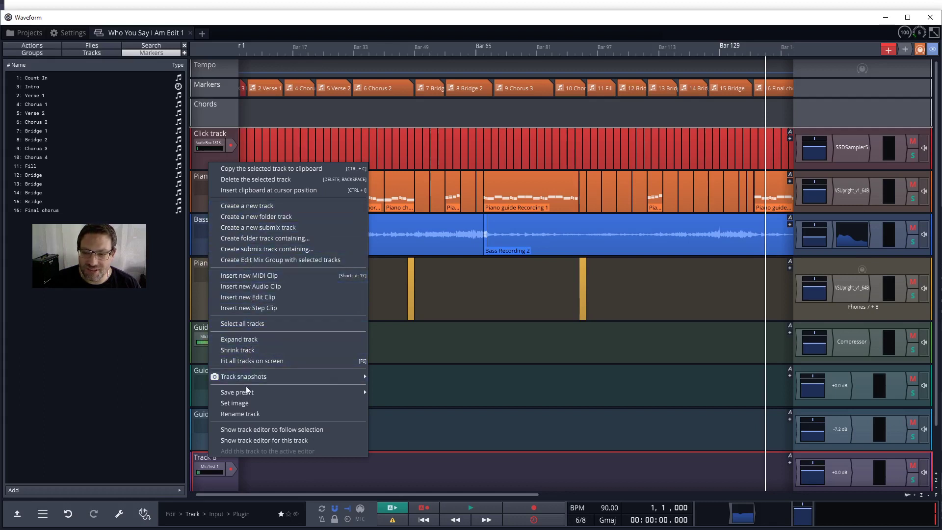
click(248, 415)
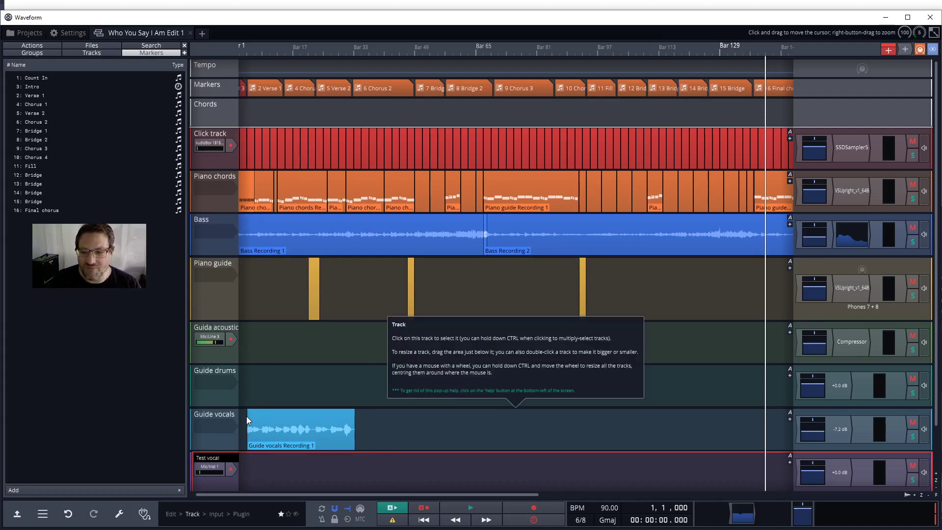
click(251, 469)
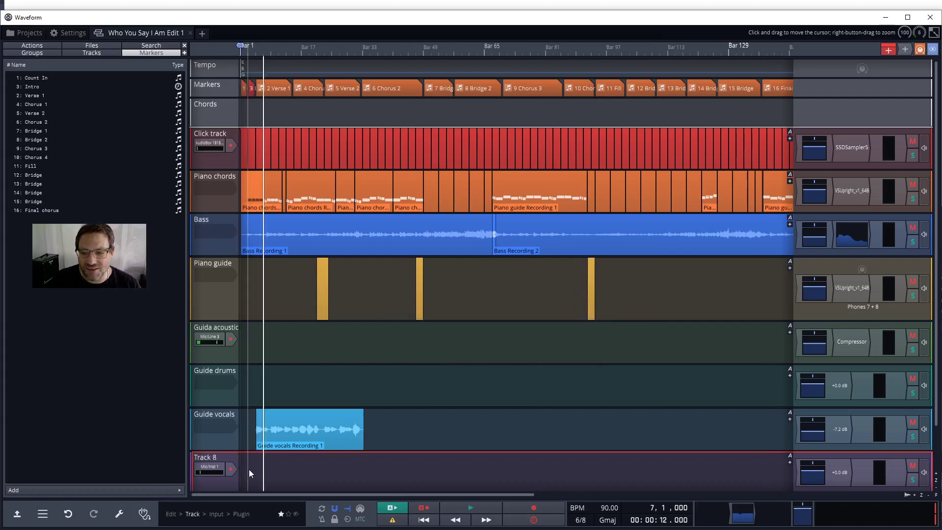
right_click(219, 459)
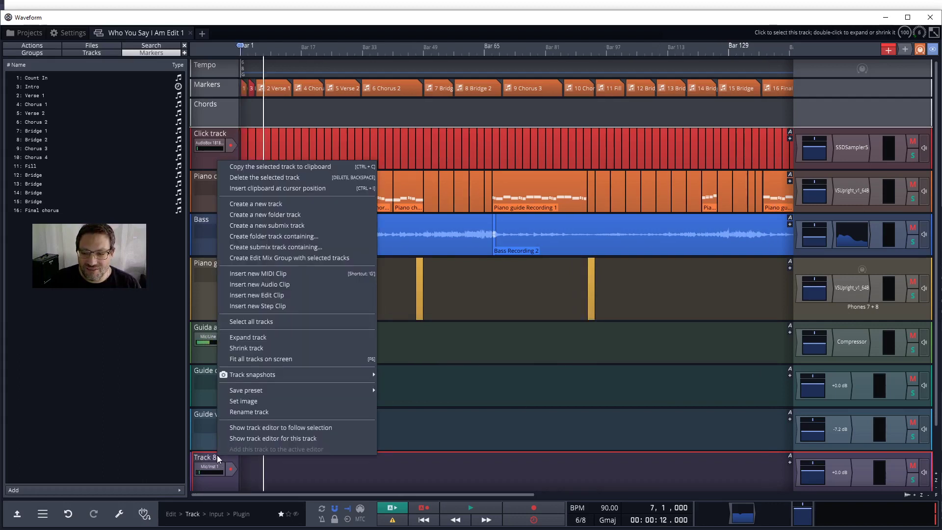
click(237, 413)
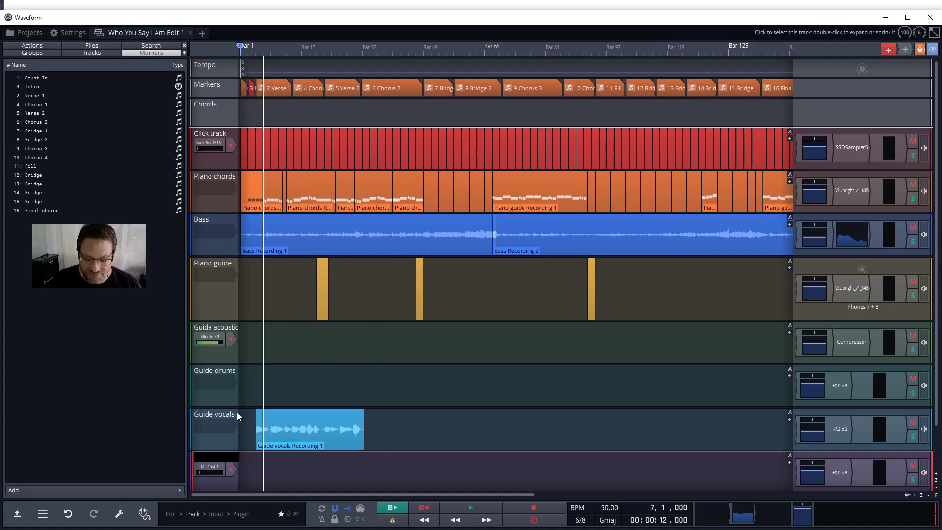
text(Test vo)
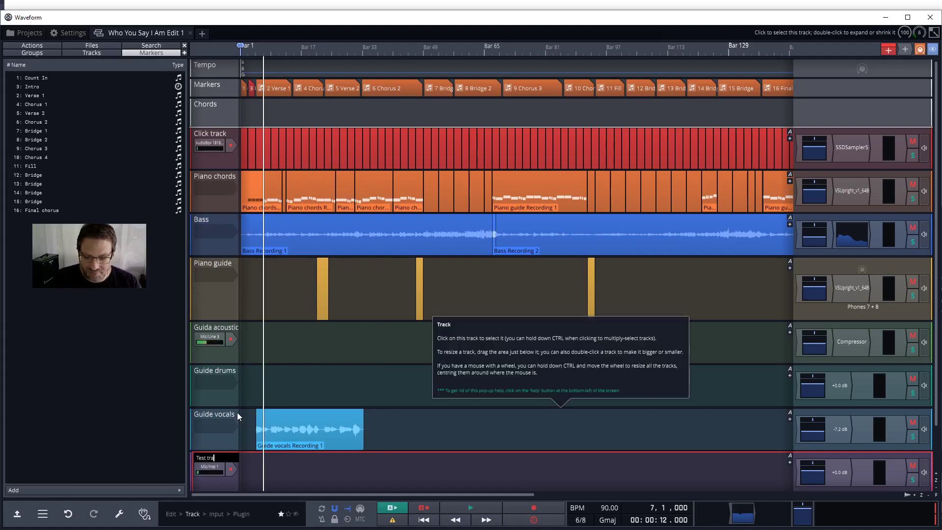
text(cal)
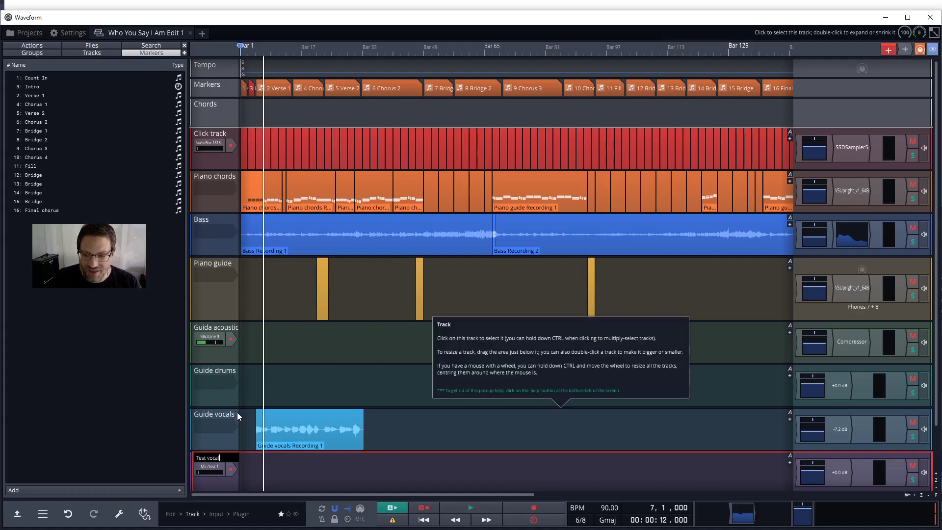
key(Return)
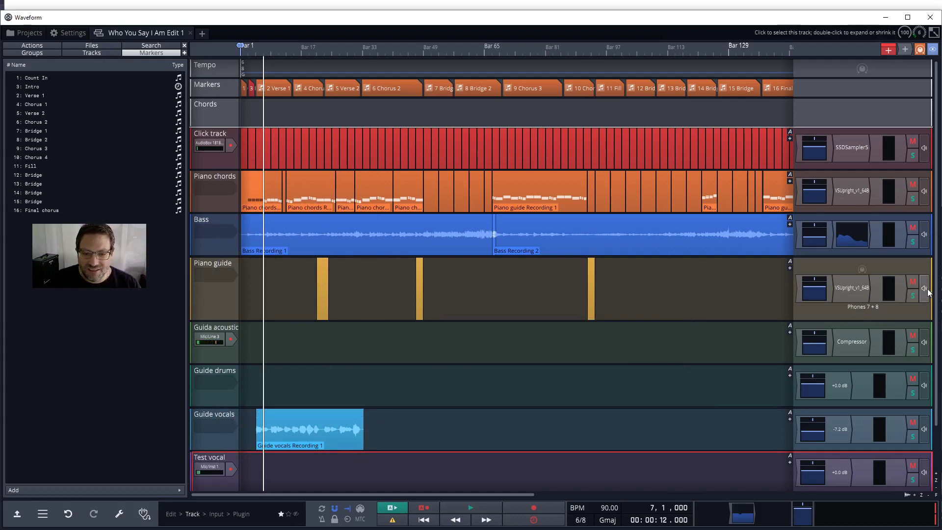
scroll(937, 282, down, 2)
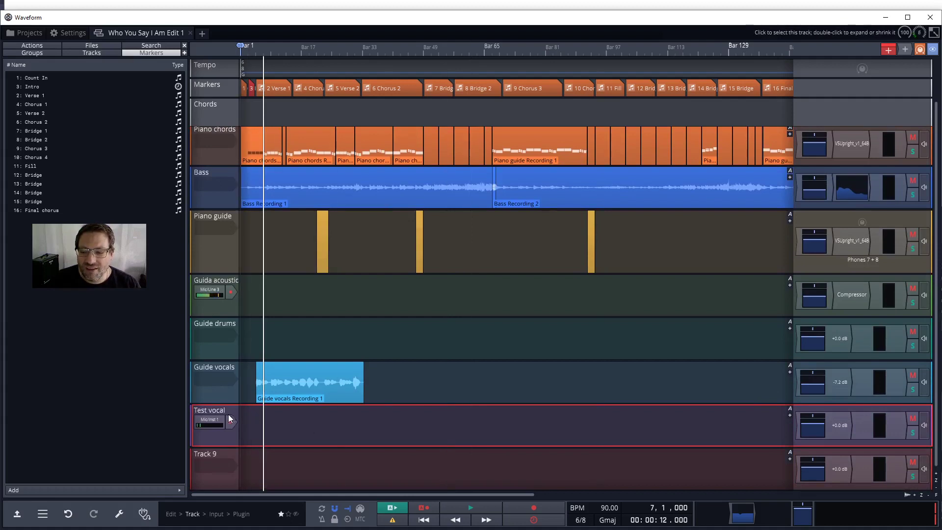
click(211, 420)
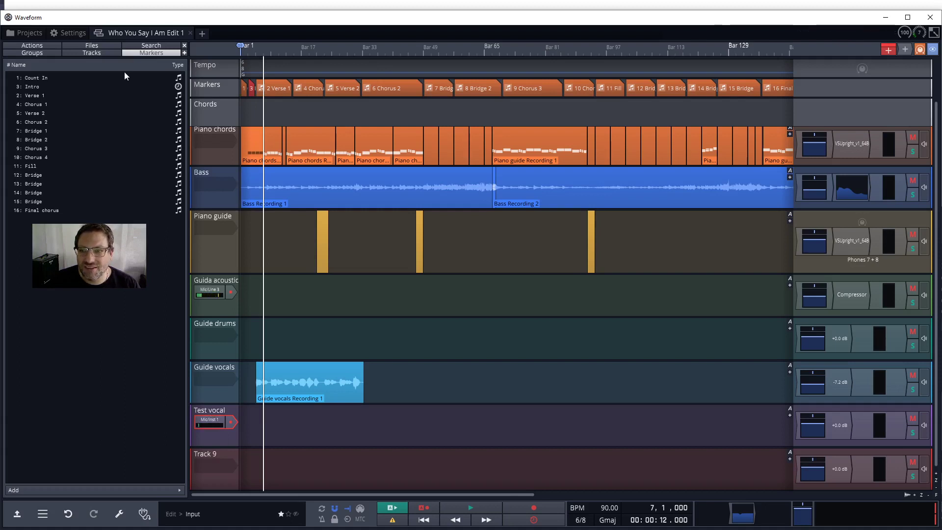
Show the audio device settings: AudioBox ASIO at 44100 Hz, 256-sample buffer.
click(81, 34)
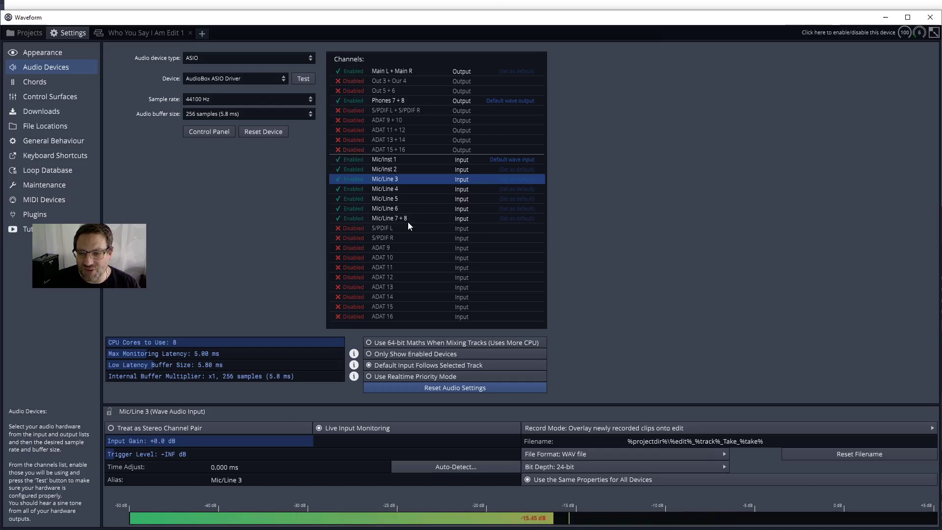
Set the Test vocal track's input to Mic/Line 3 and arm it for recording.
click(130, 34)
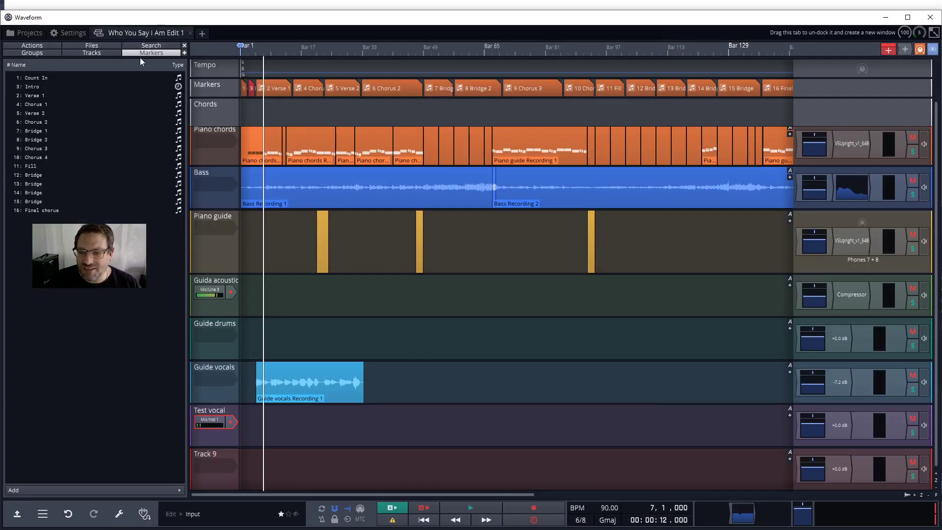
click(213, 421)
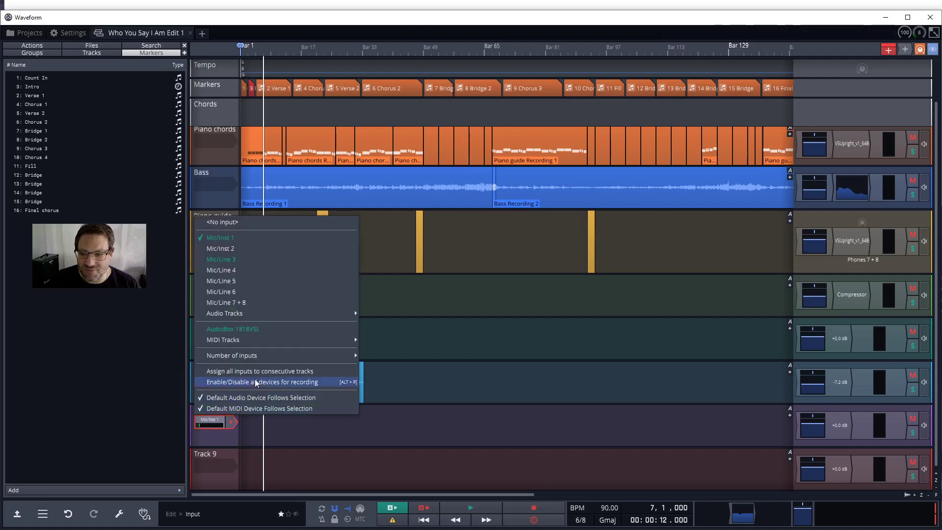
click(222, 258)
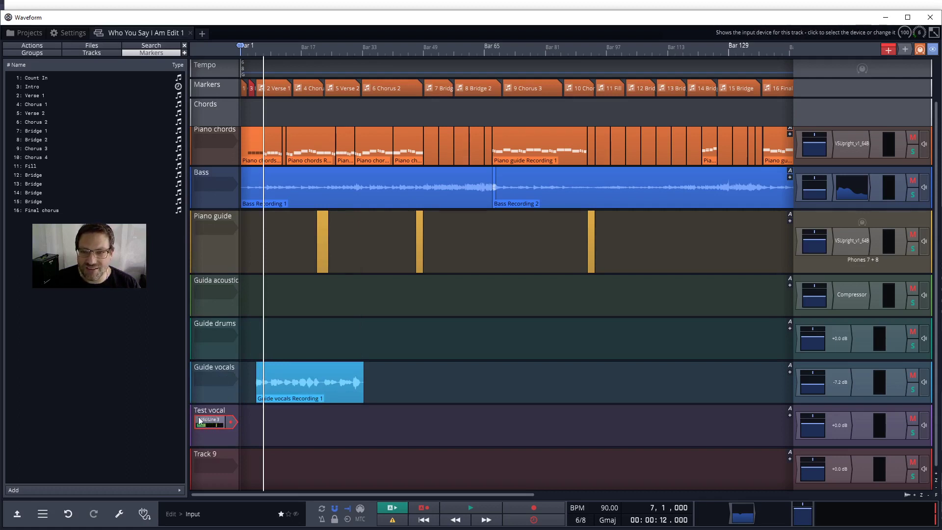
click(231, 425)
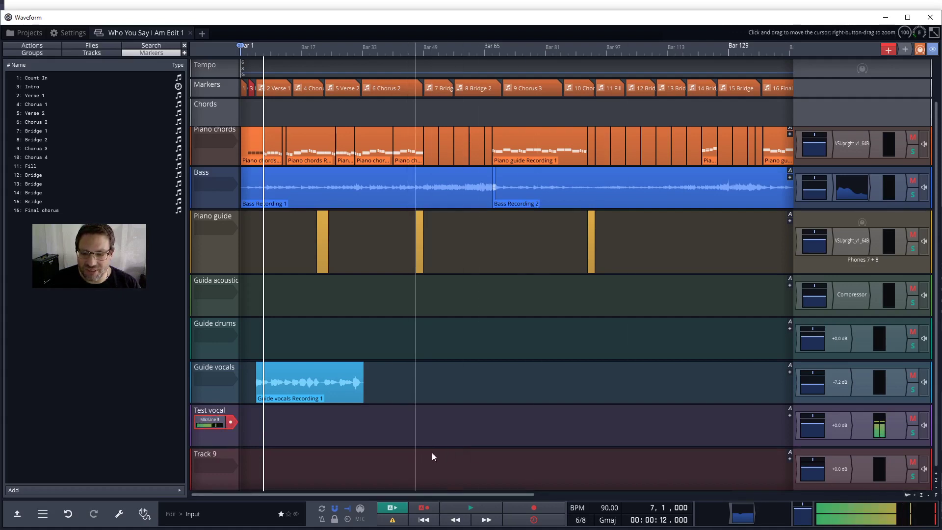
Recheck the audio device settings, then go back to the edit's tracks and scroll the timeline.
click(76, 32)
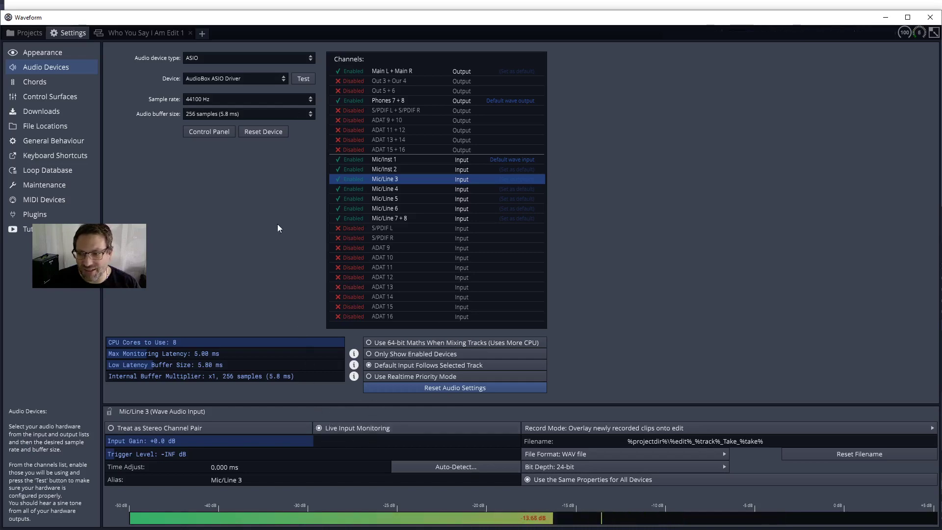
click(154, 35)
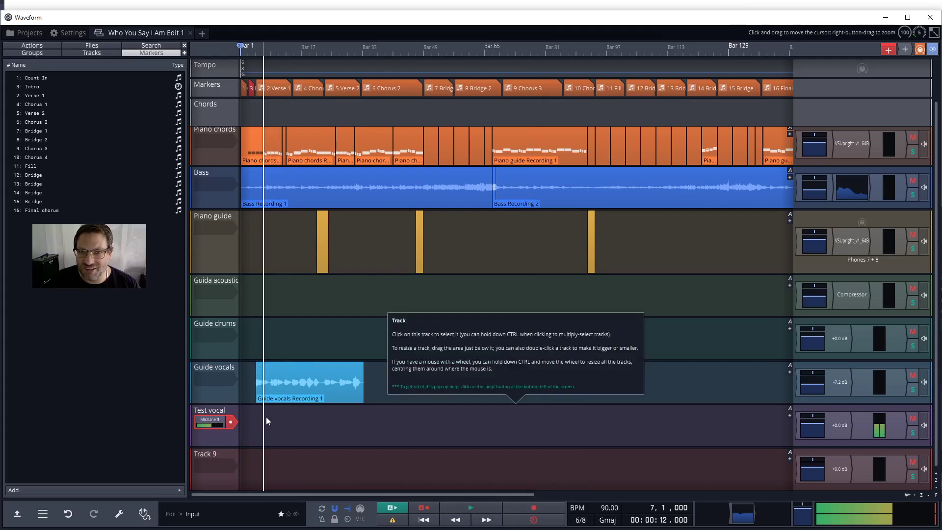
scroll(266, 416, up, 5)
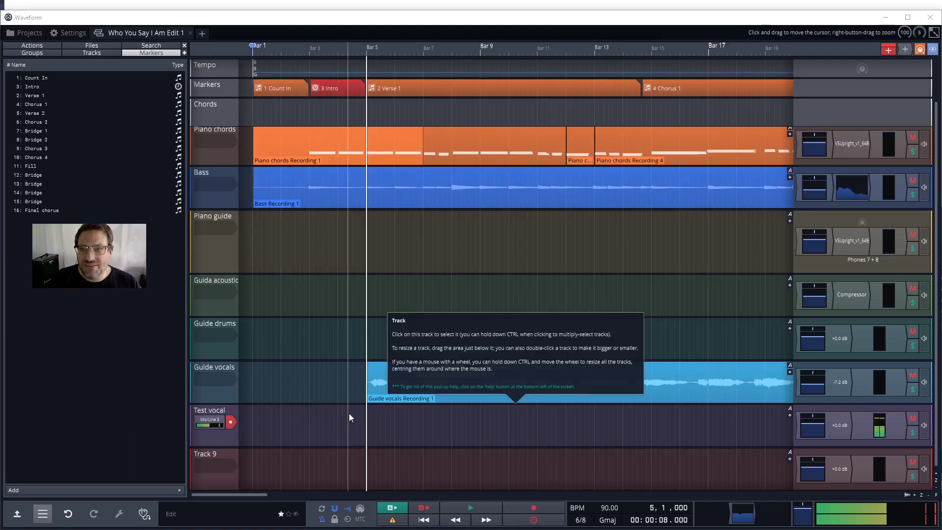
click(534, 507)
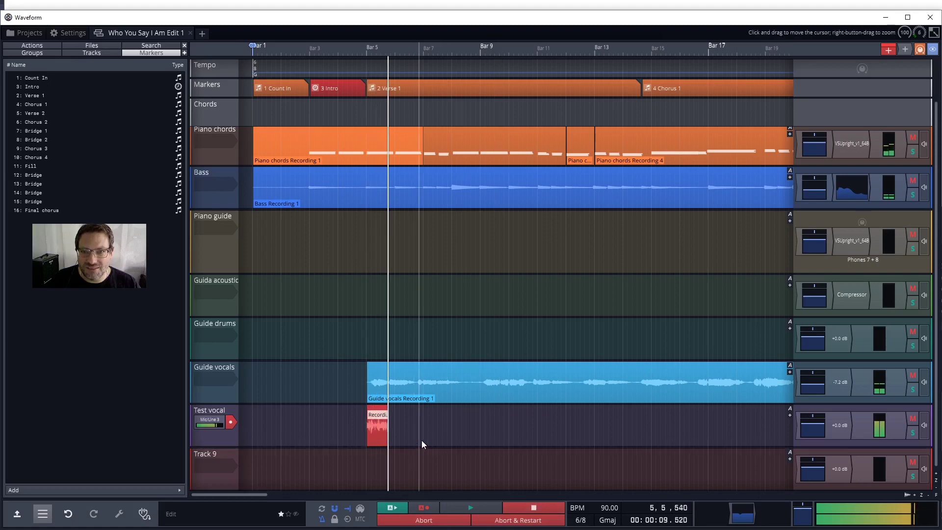
click(523, 505)
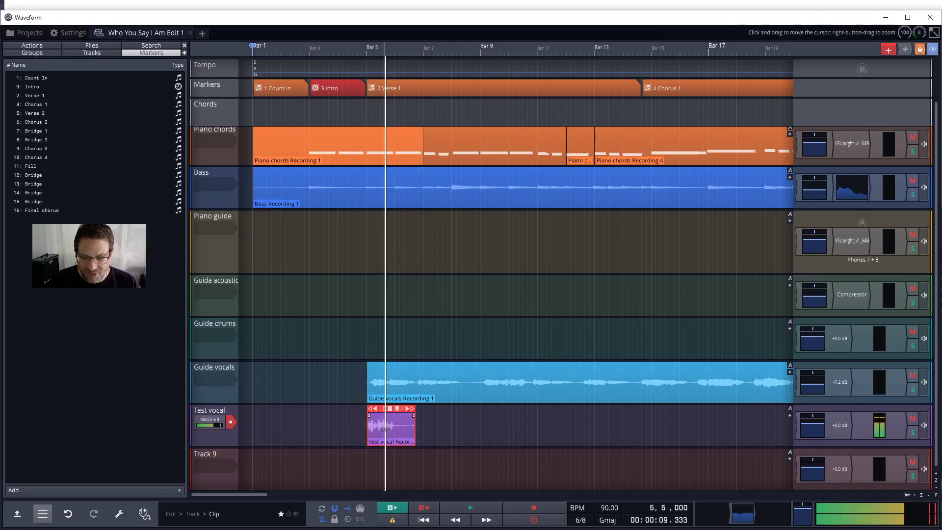
key(Delete)
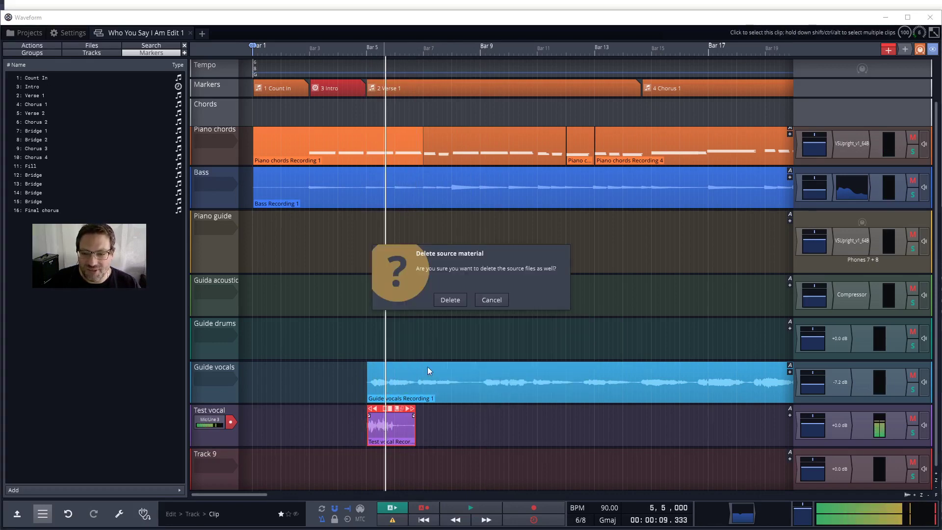
click(451, 300)
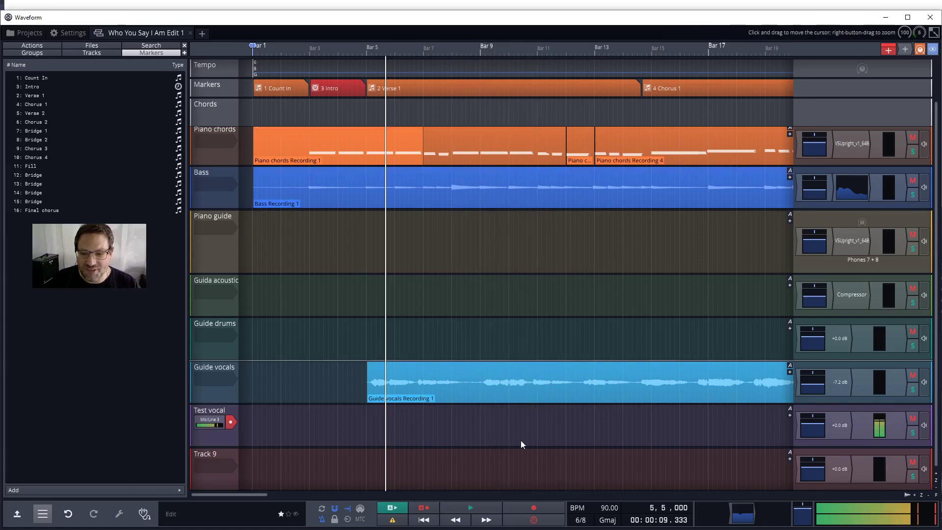
Put the playhead exactly at bar 5 (5.1.000, 00:00:08.000).
click(588, 508)
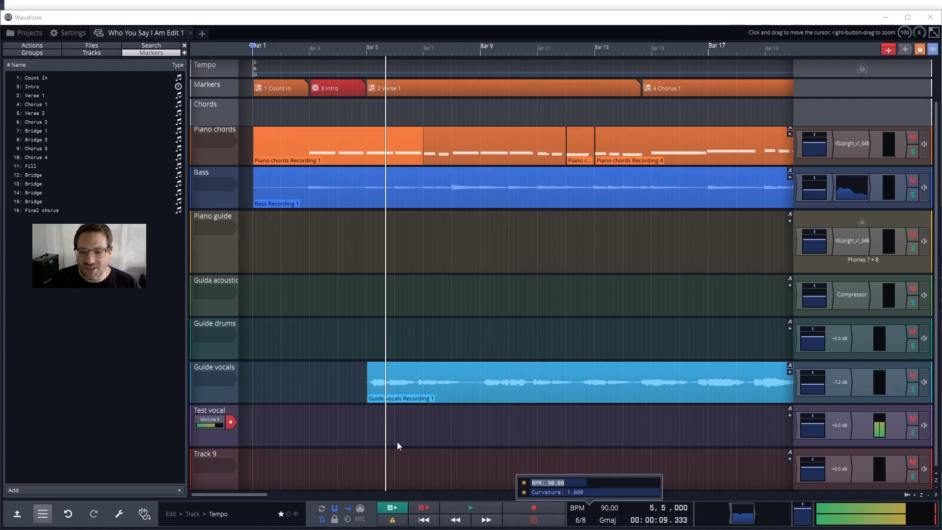
click(368, 417)
click(368, 417)
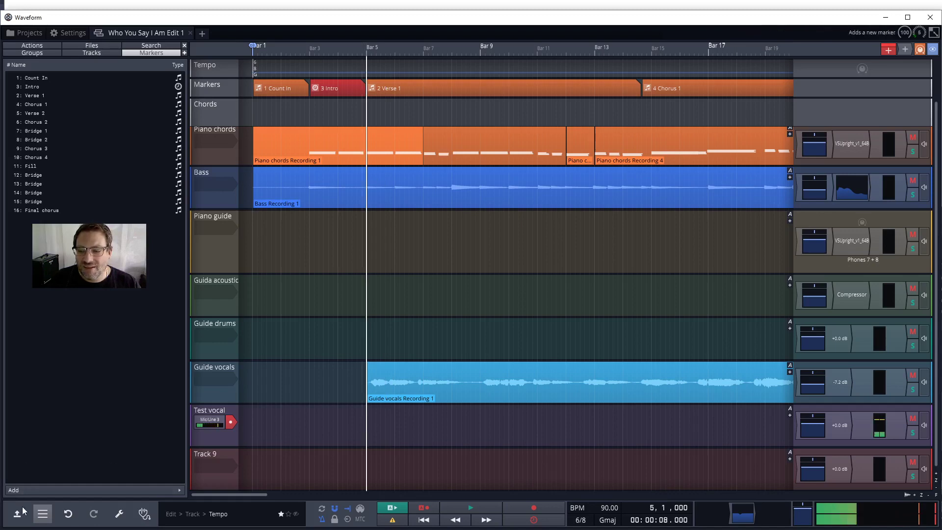
Turn on the click track and set a 2-bar pre-record count-in.
click(43, 514)
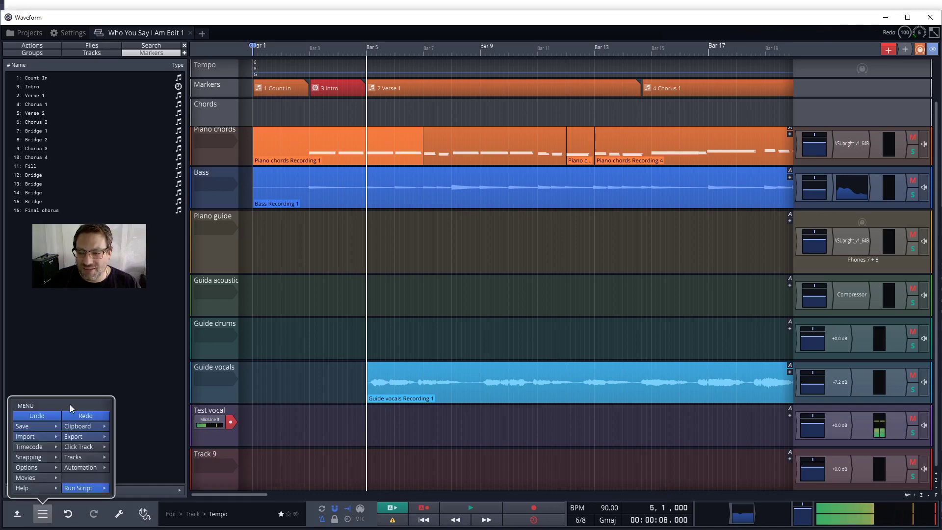
click(76, 444)
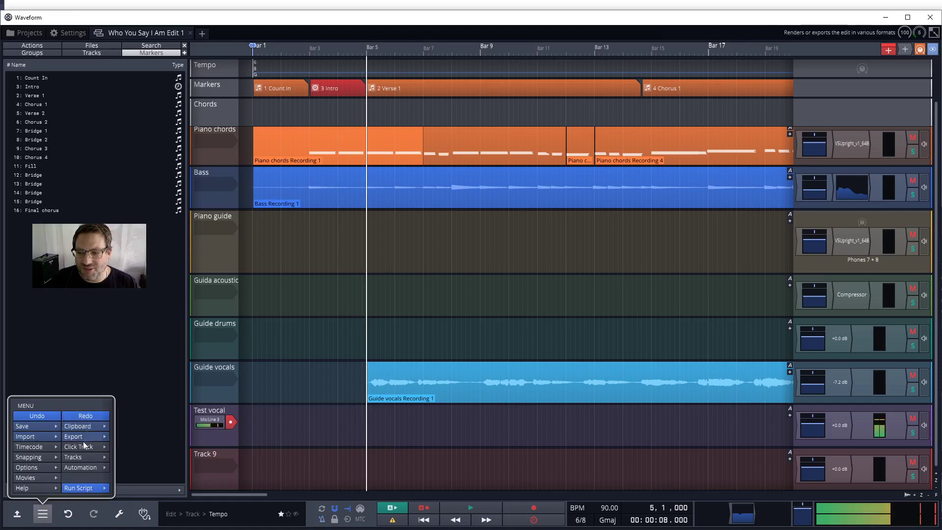
mouse_move(81, 449)
click(113, 314)
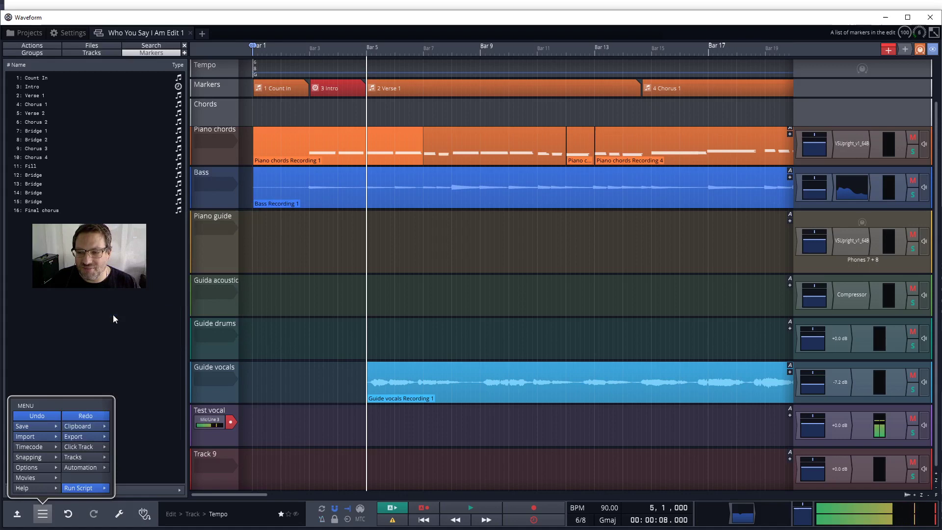
mouse_move(83, 446)
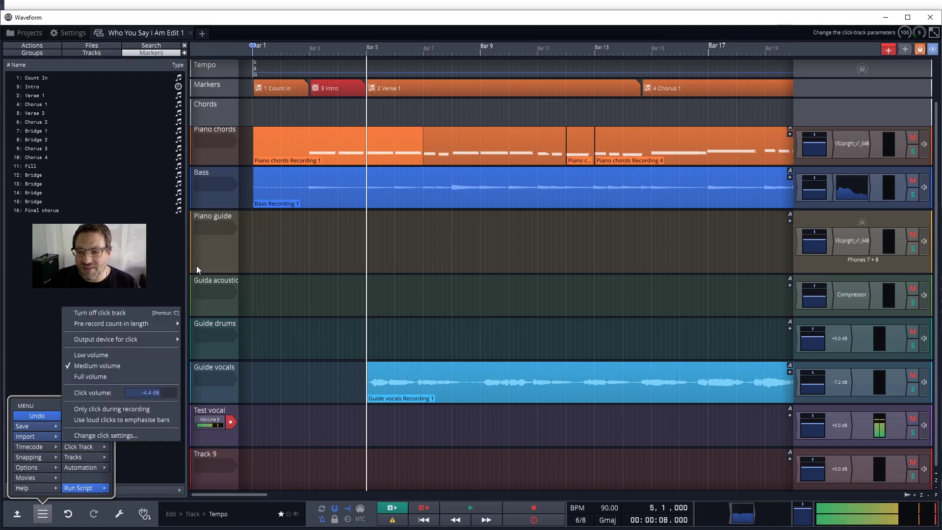
mouse_move(141, 326)
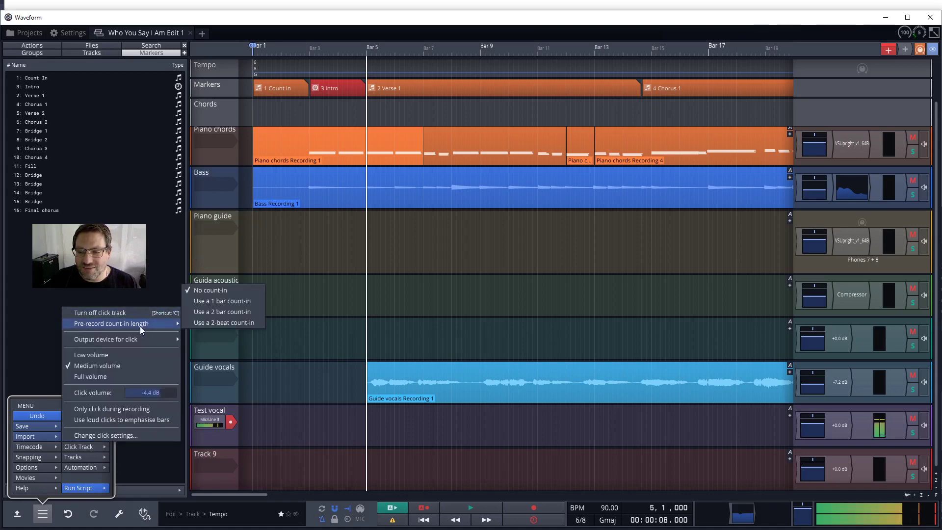
click(207, 313)
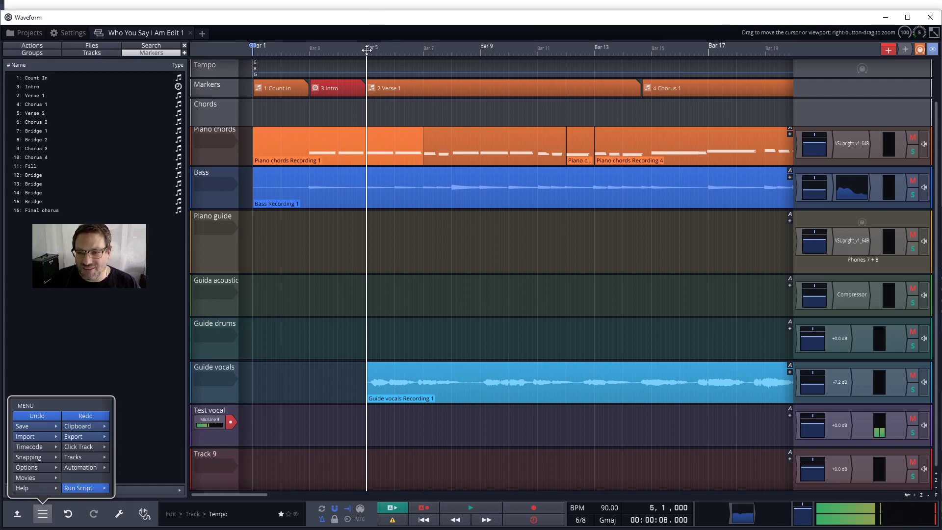
Close the main menu, then start a trial recording and abort it without keeping a take.
click(364, 418)
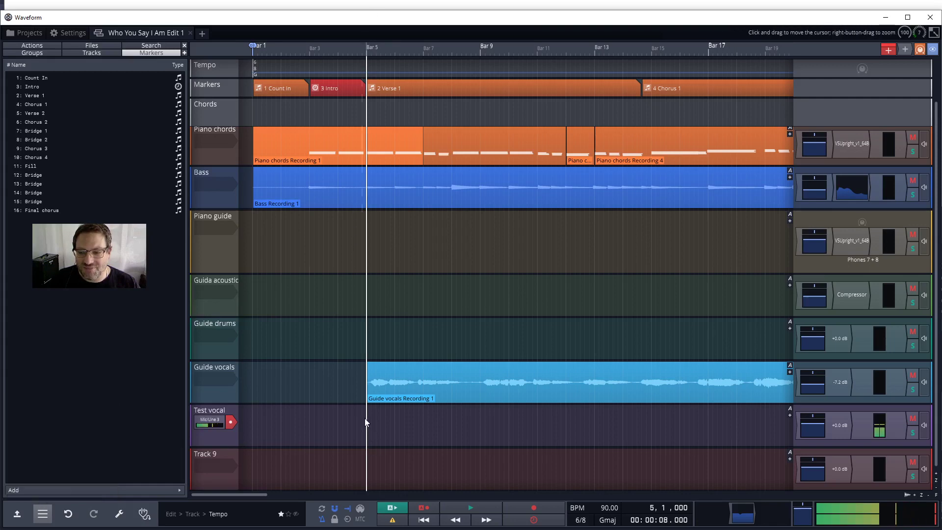
click(510, 507)
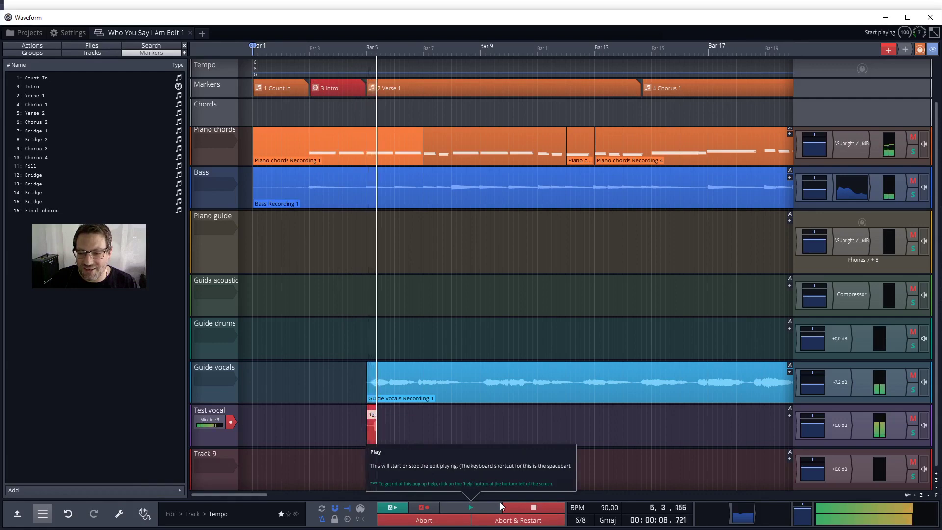
click(526, 508)
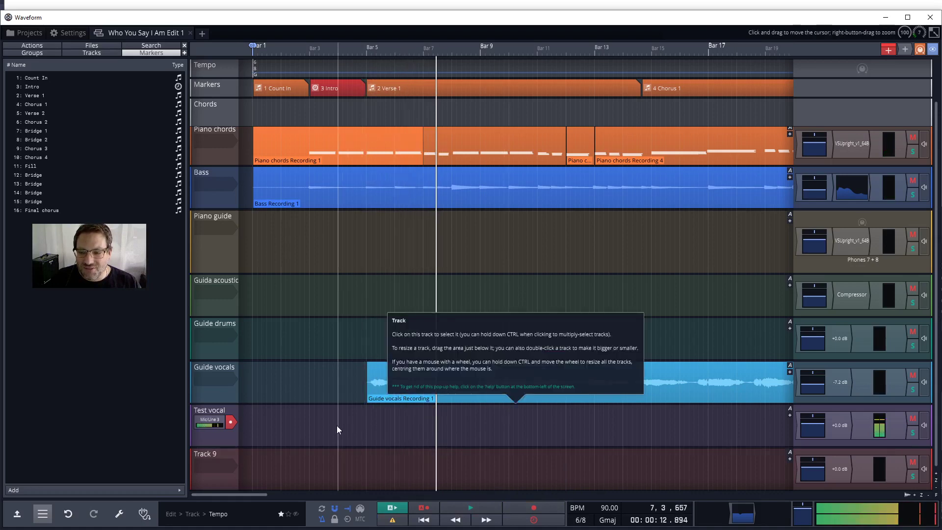
From bar 5, record and keep 'Test vocal Recording 1', ending around bar 8.
click(366, 429)
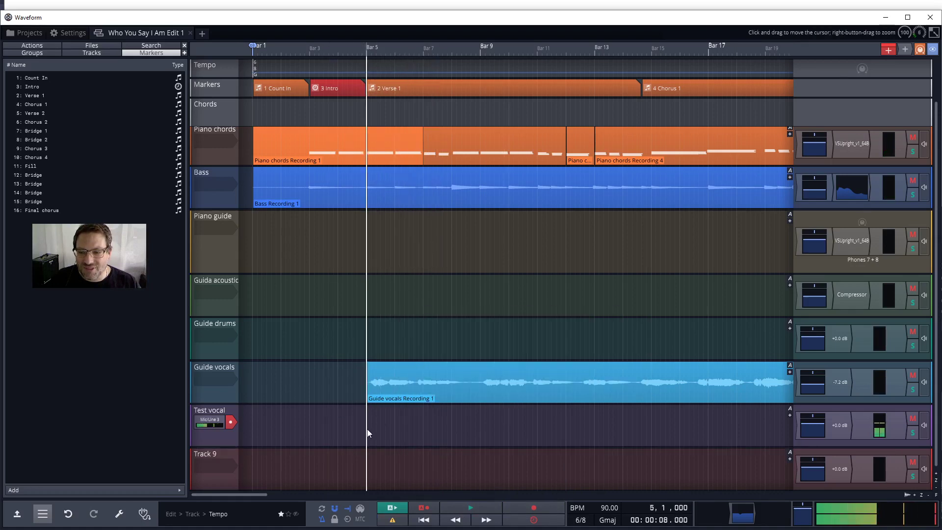
click(510, 508)
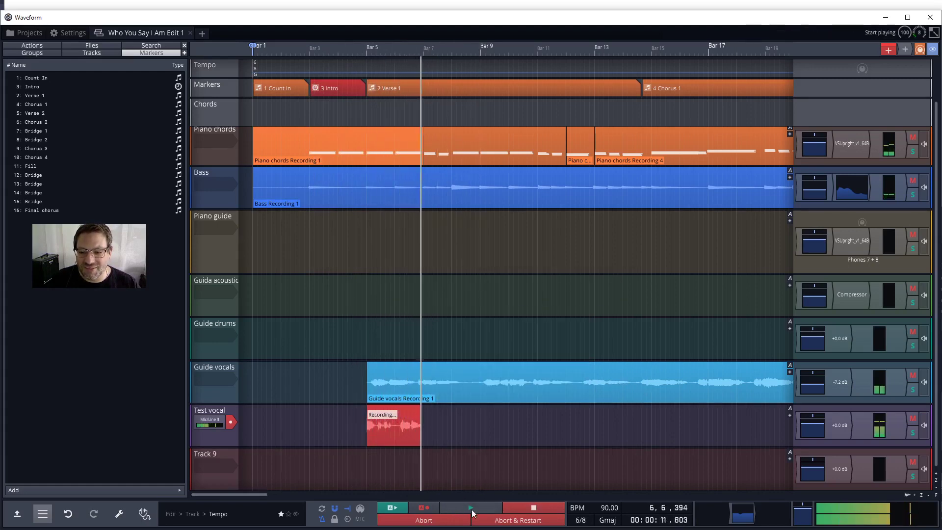
click(521, 506)
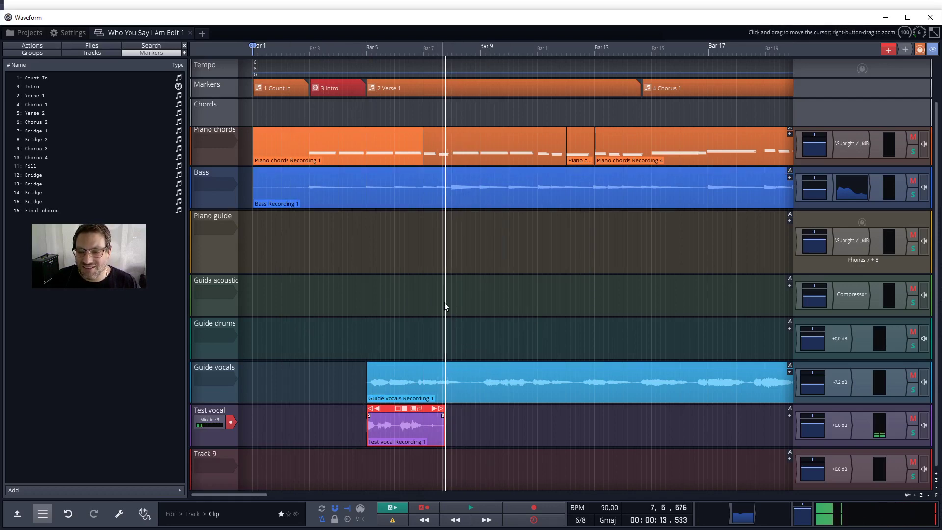
Audition the Test vocal take at bars 1, 5 and 7, then return the playhead to bar 1 (00:00:00.000).
click(252, 343)
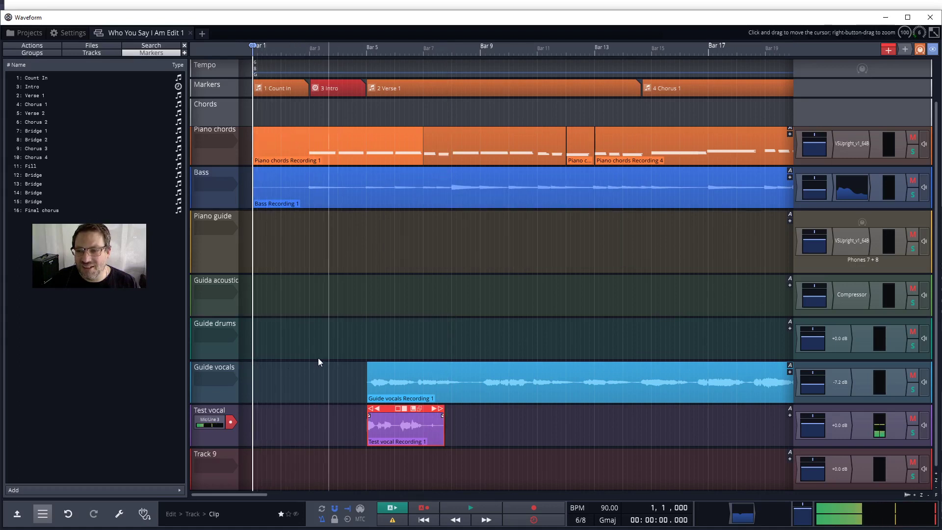
click(367, 378)
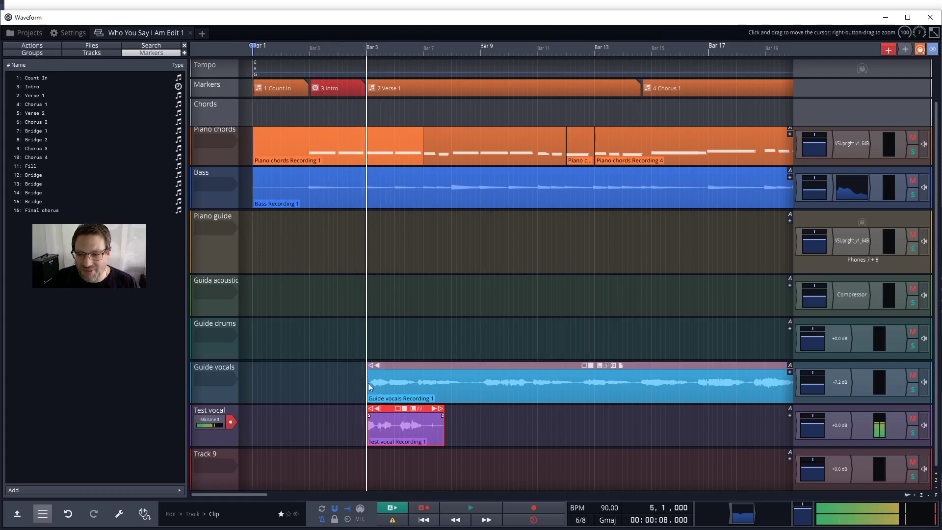
click(252, 381)
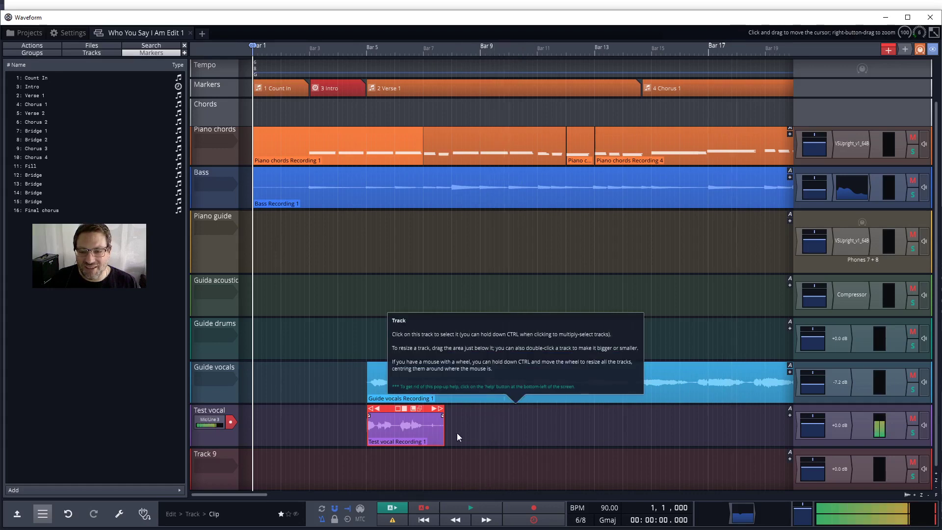
click(438, 431)
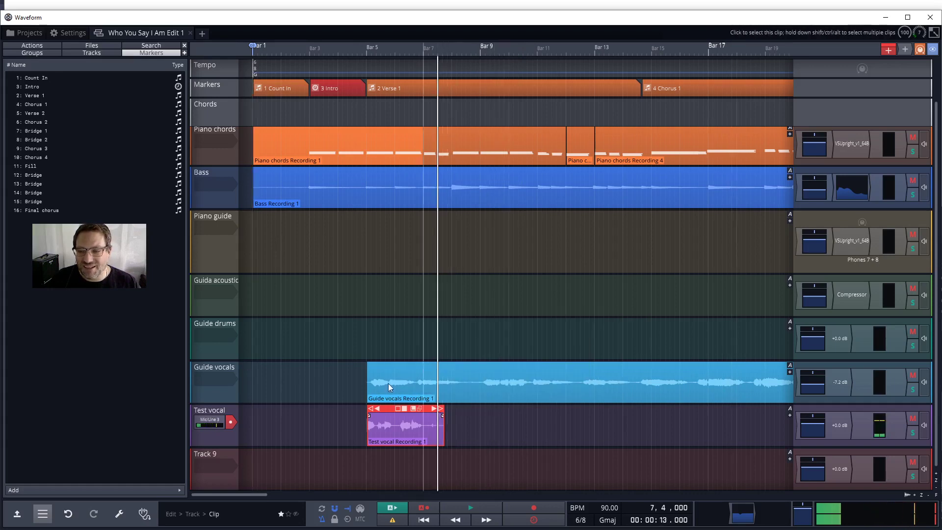
click(252, 412)
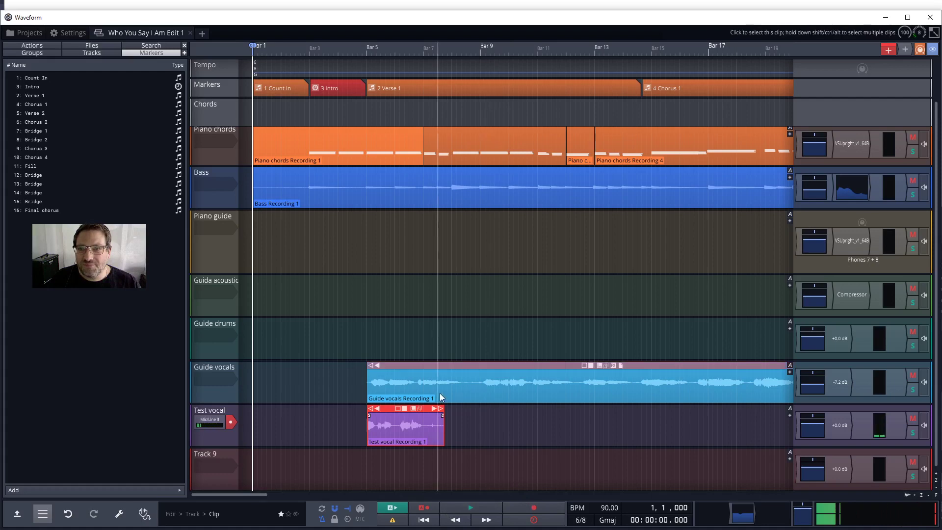
mouse_move(440, 393)
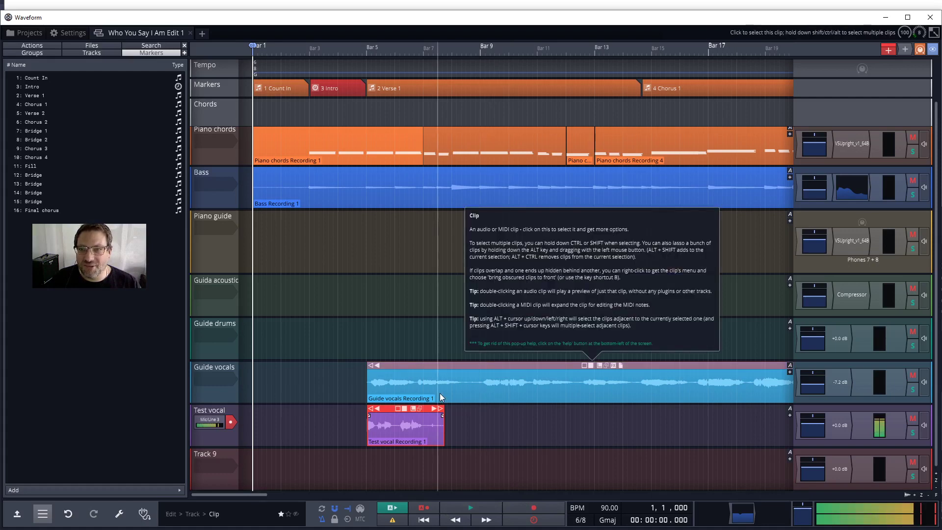